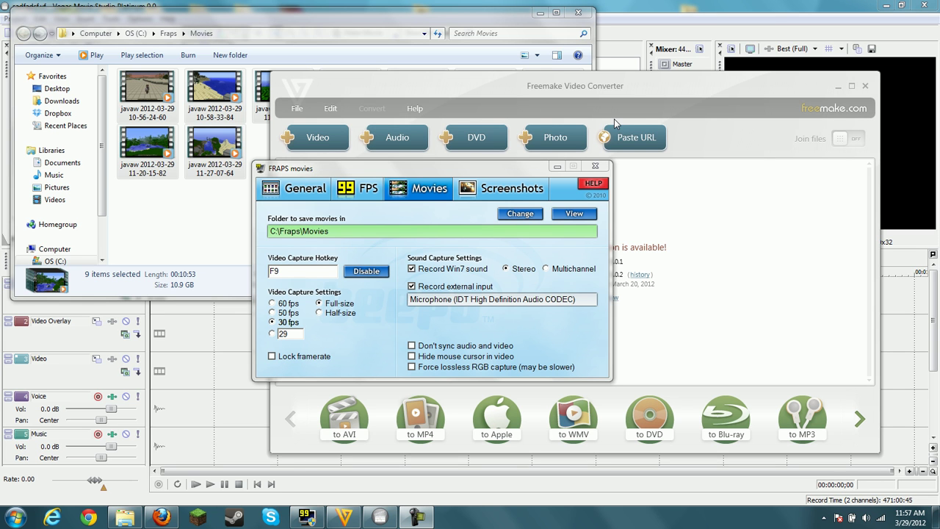
Minimize Freemake Video Converter to reveal Fraps' Movies settings saving to C:\Fraps\Movies.
click(839, 87)
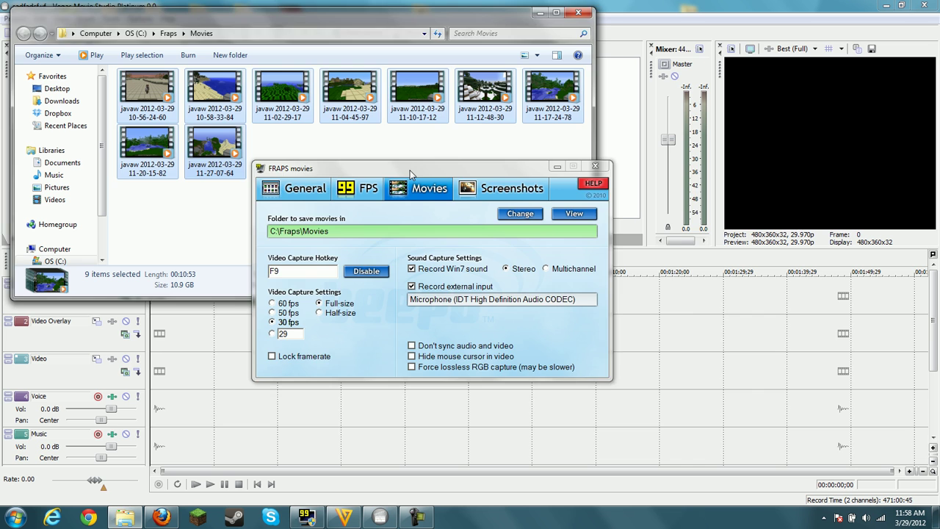
Keep Fraps movie capture at Full-size, shifting the settings window aside.
drag(405, 166, 409, 189)
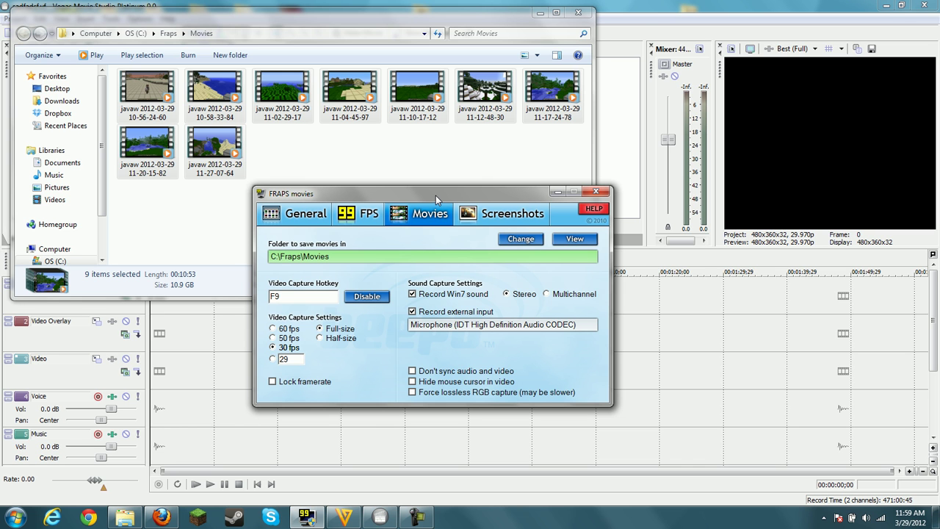
drag(436, 196, 499, 188)
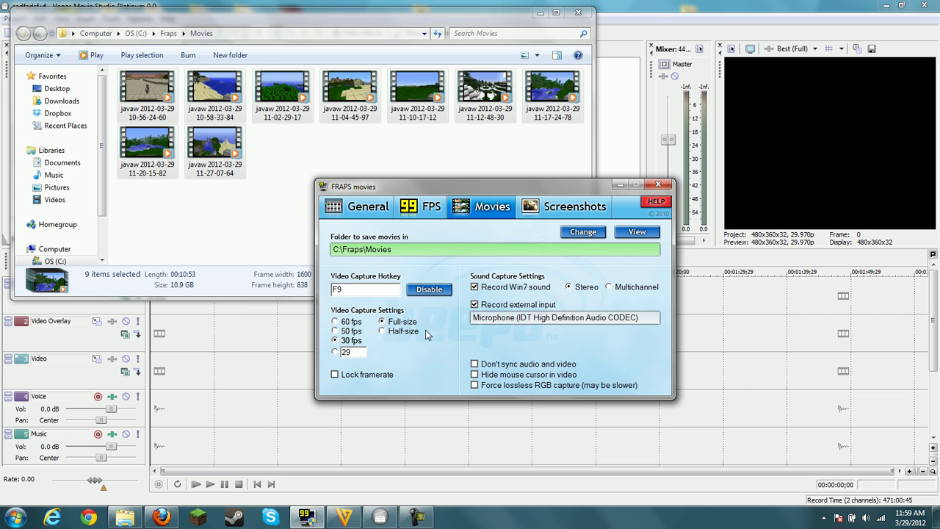
click(388, 324)
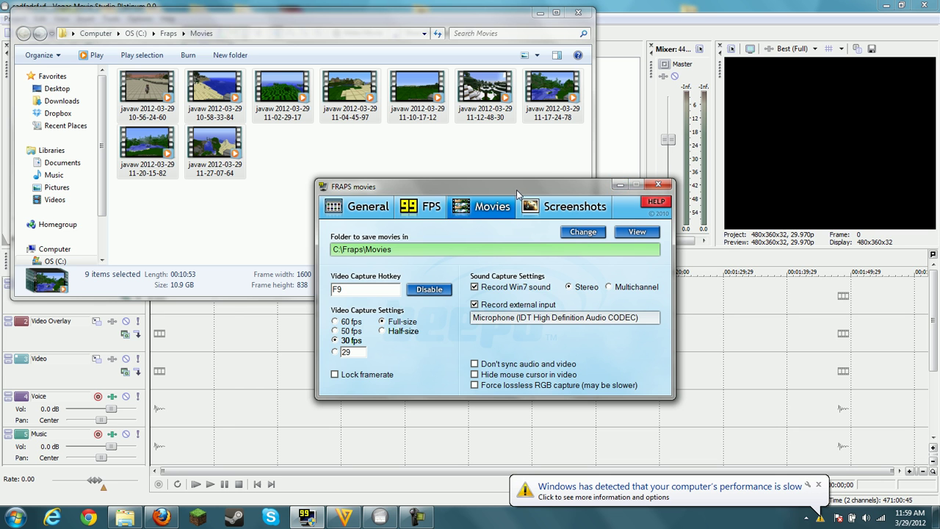
drag(627, 189, 543, 207)
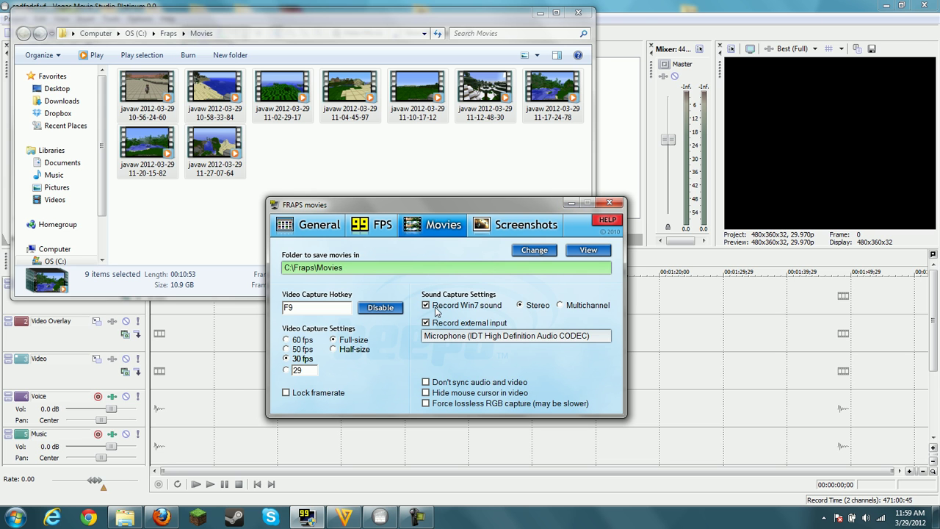
Hide Fraps, maximize Explorer, and select all nine javaw clips in the Movies folder.
click(571, 202)
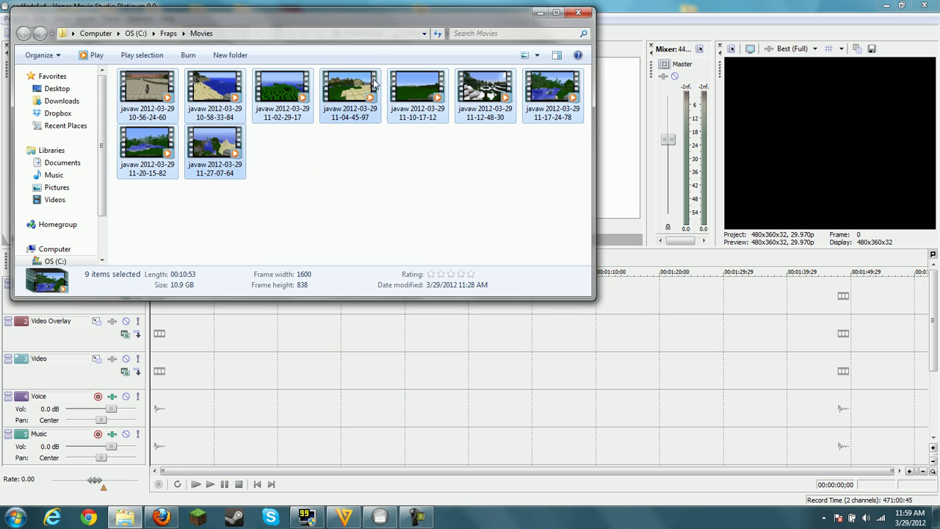
click(556, 13)
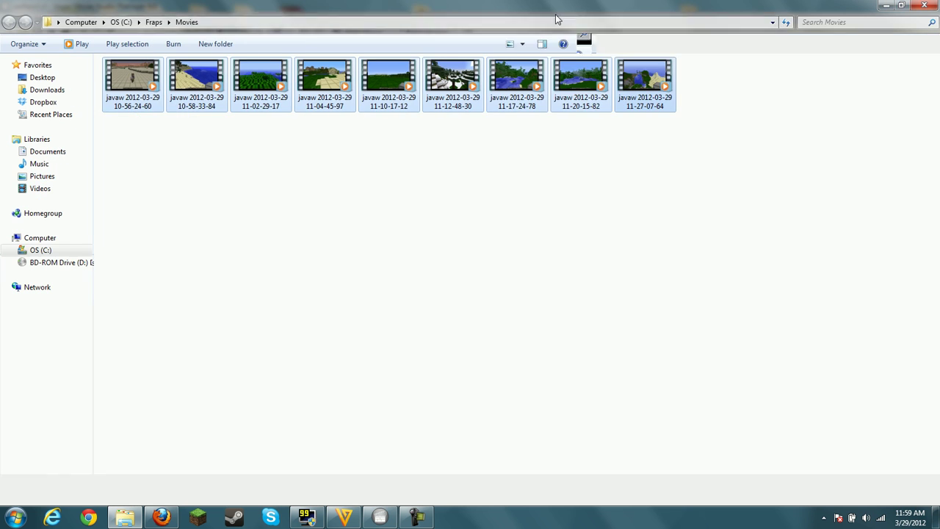
click(195, 174)
drag(718, 74, 125, 139)
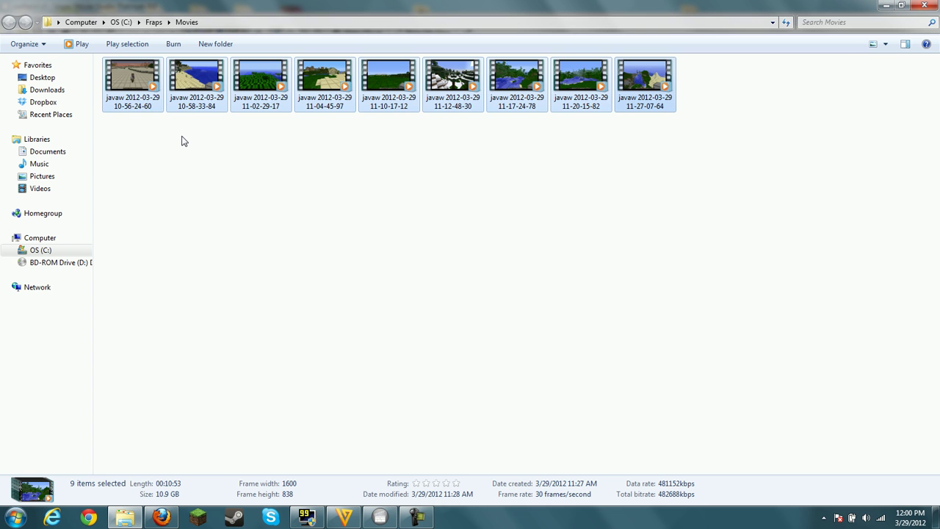
click(136, 99)
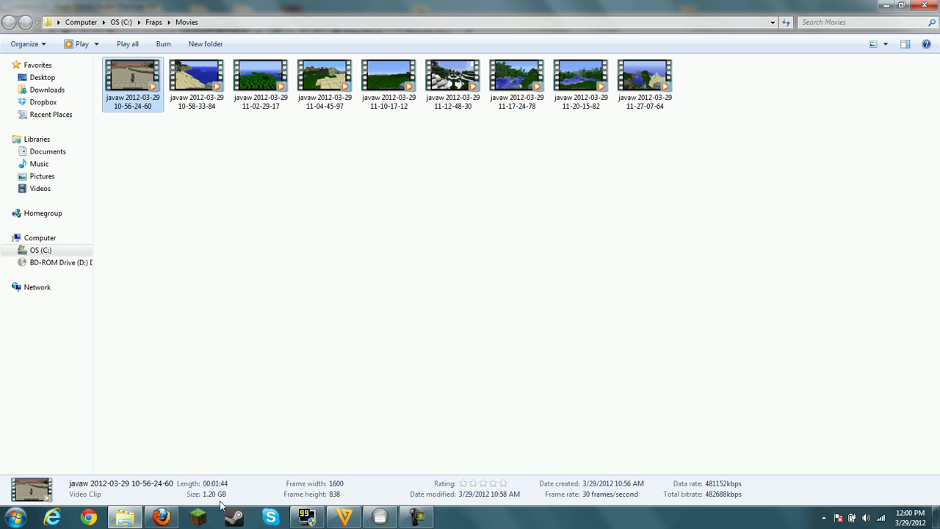
drag(745, 72, 135, 91)
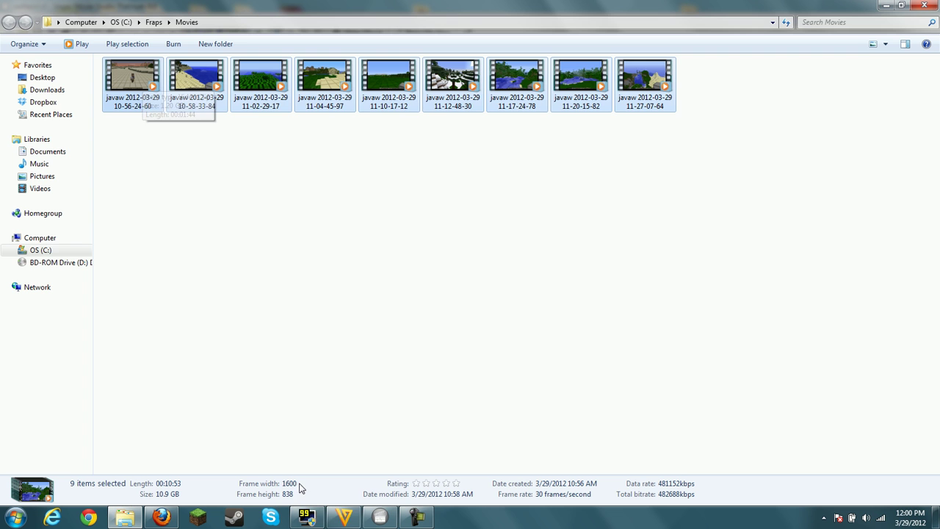
Drag the nine selected clips into Freemake's conversion list and scroll through them.
click(349, 523)
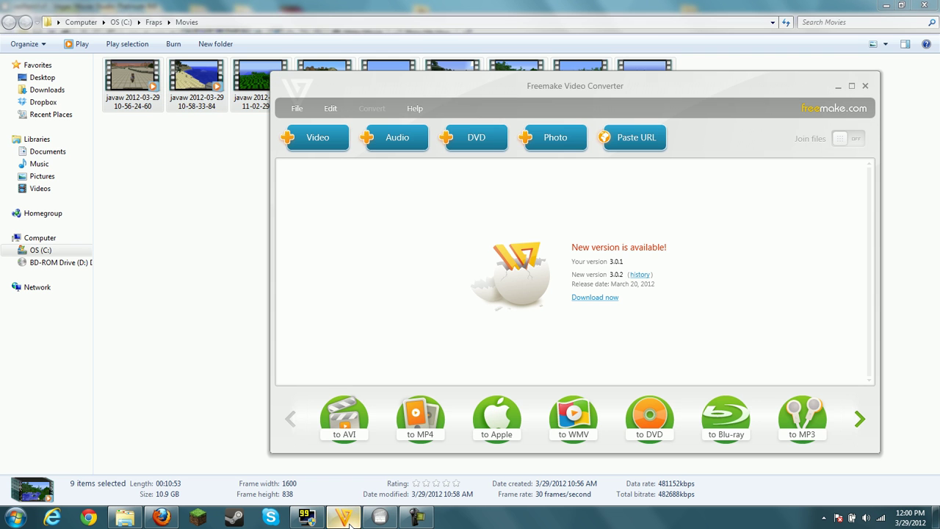
drag(454, 98, 441, 258)
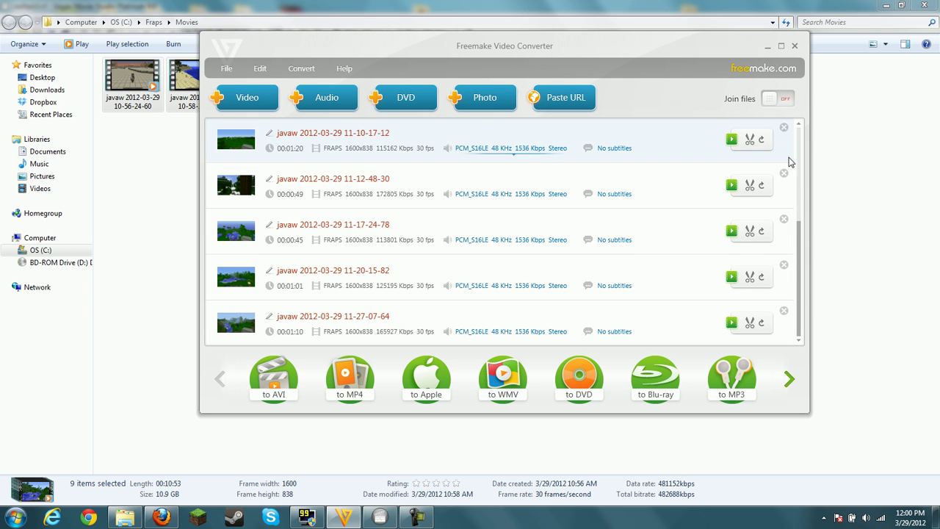
scroll(801, 165, up, 2)
scroll(804, 167, up, 2)
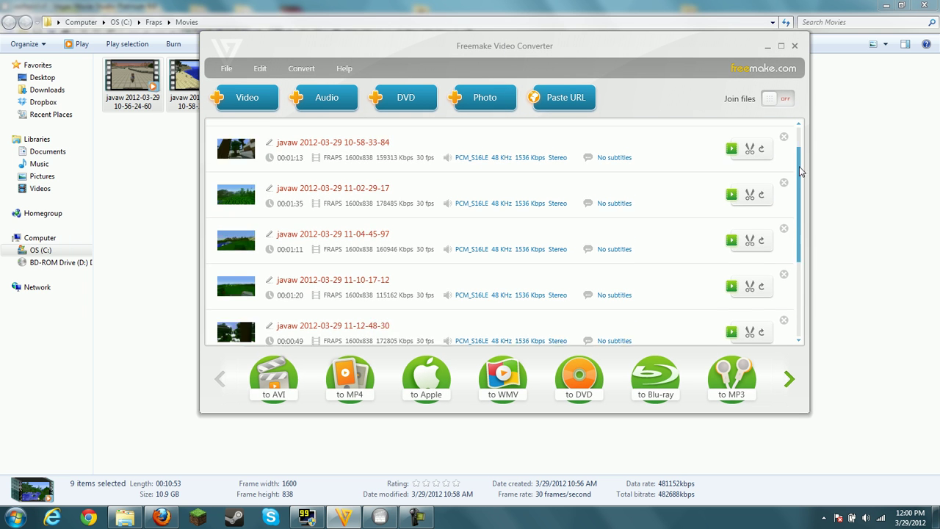
scroll(808, 220, down, 4)
scroll(808, 224, up, 4)
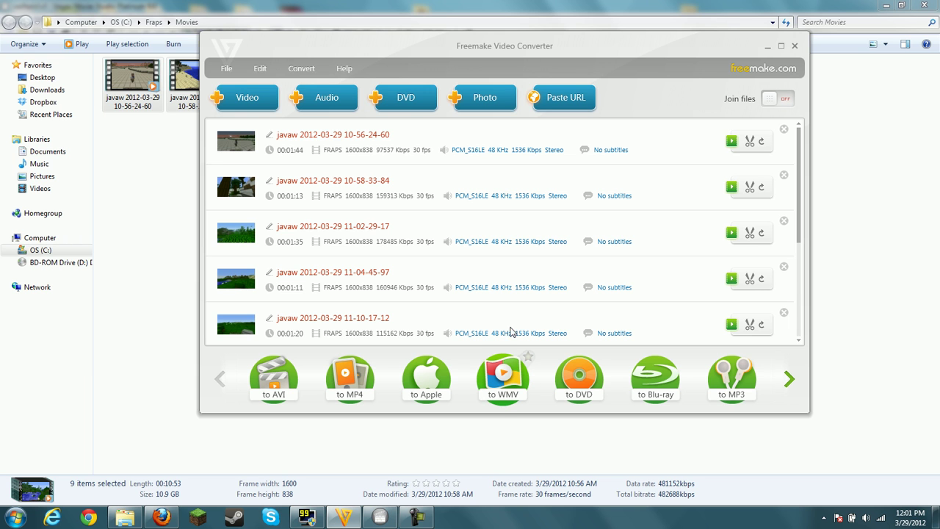
Look over the Convert output formats and close the list without choosing one.
click(307, 71)
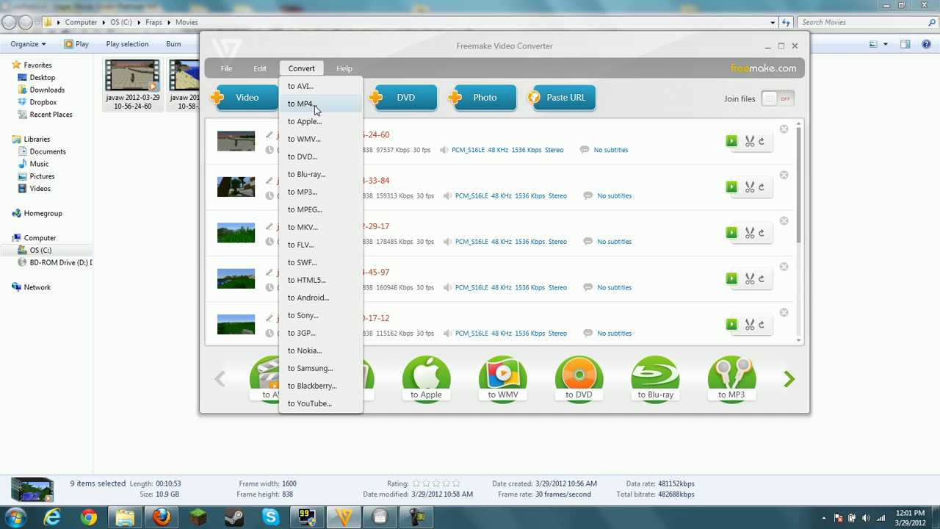
click(379, 37)
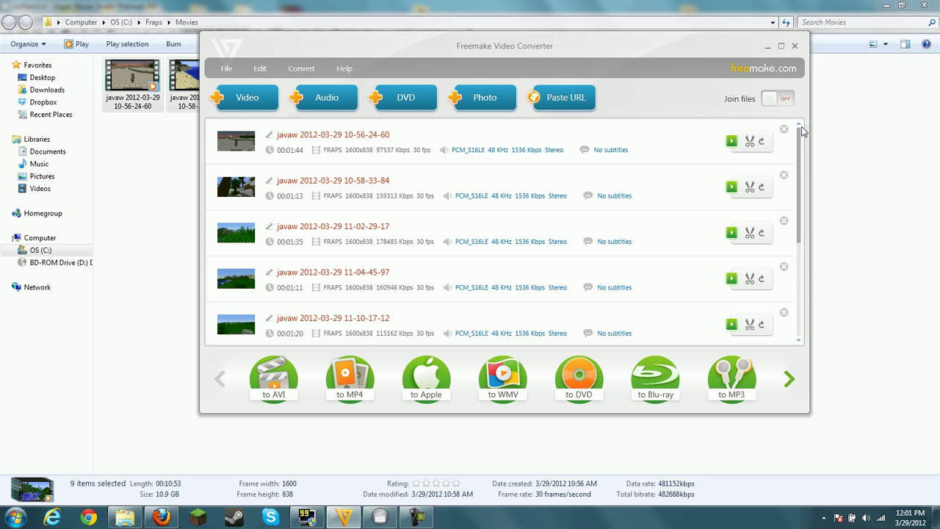
drag(802, 143, 797, 125)
click(380, 517)
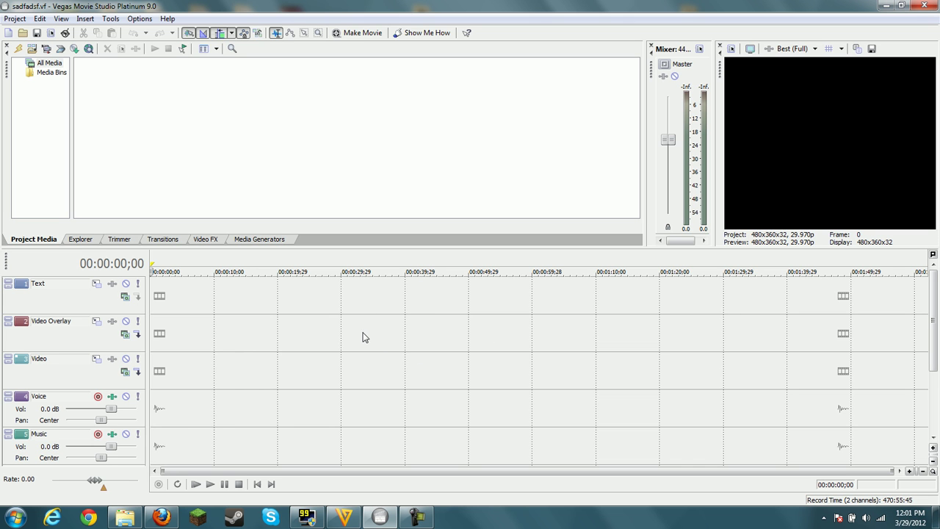
click(901, 6)
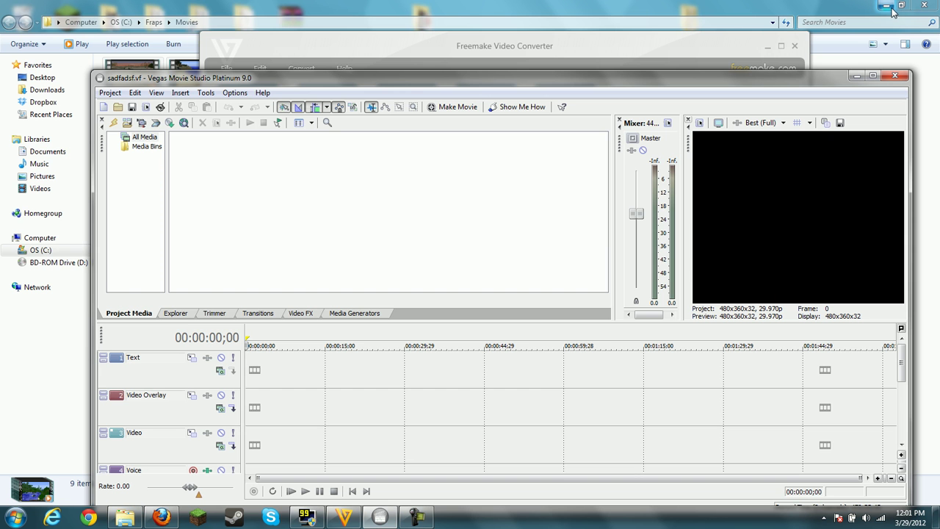
Open the first clip, 10-56-24-60, in Freemake's preview and cutting editor.
click(772, 78)
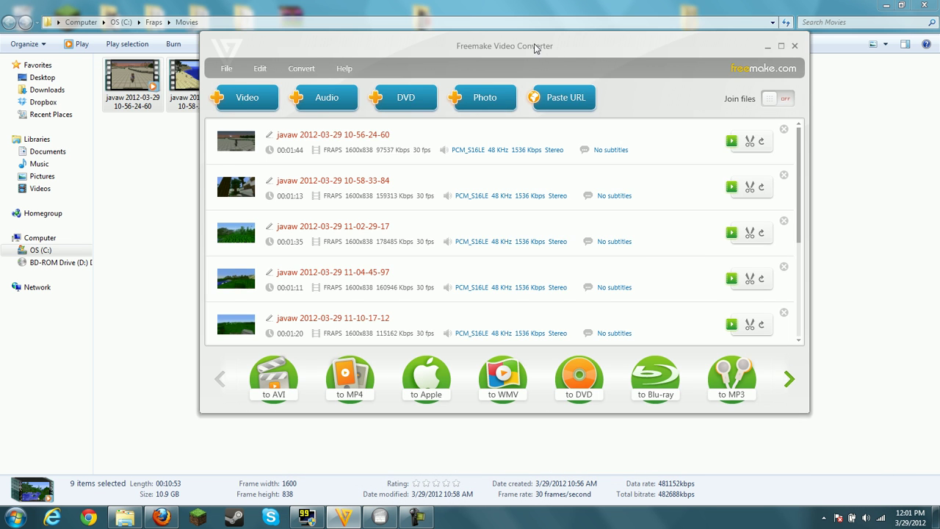
drag(534, 44, 527, 106)
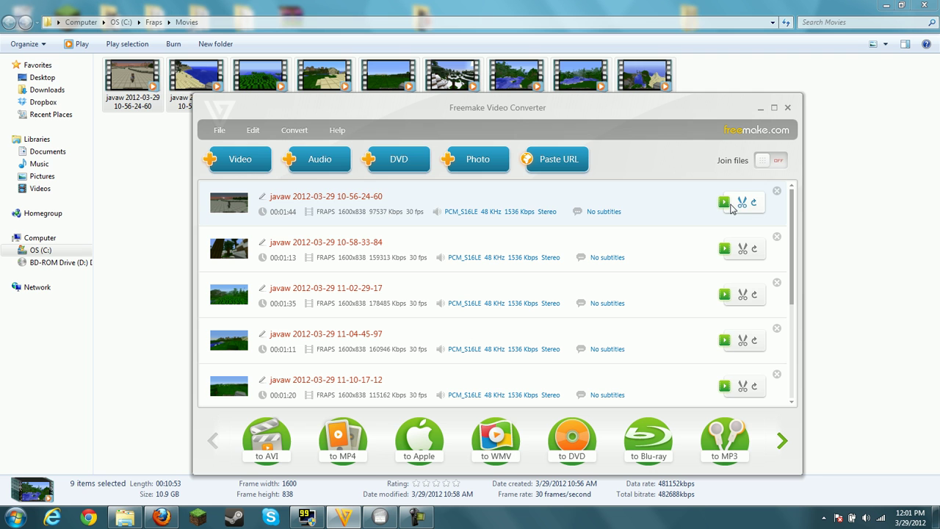
scroll(796, 209, down, 1)
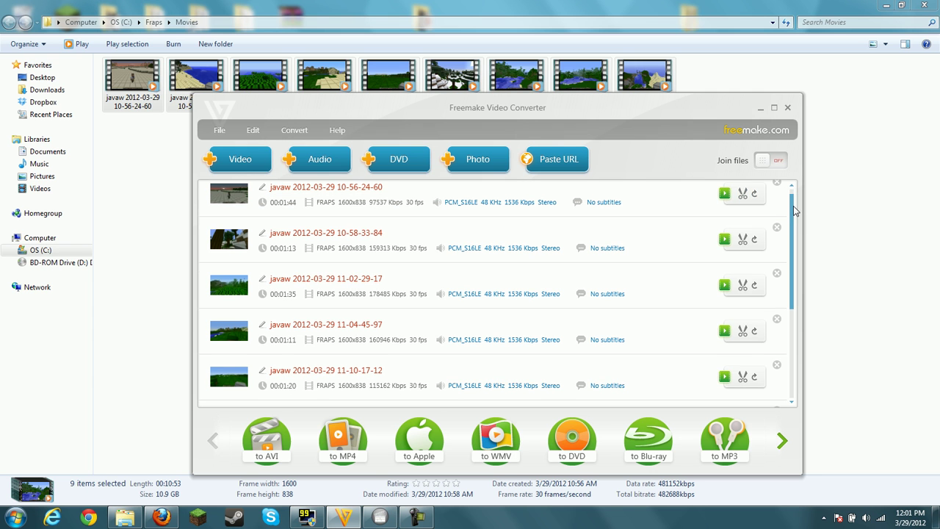
scroll(799, 237, up, 1)
click(317, 210)
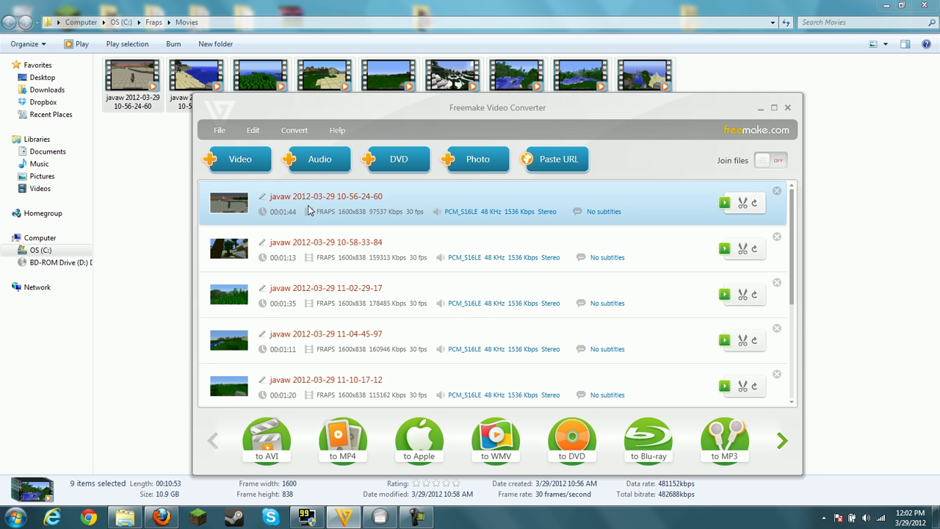
click(743, 209)
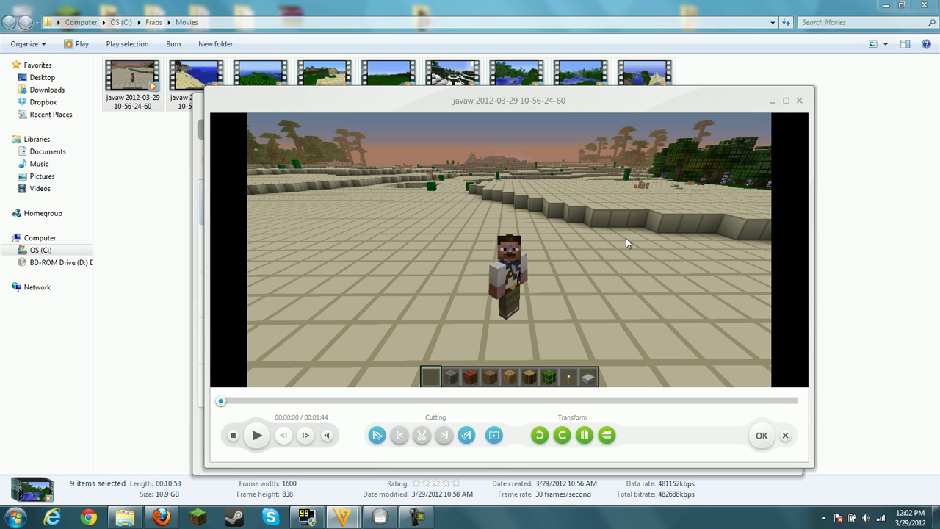
Mark a selection near the end of the clip in the cutting editor.
click(778, 402)
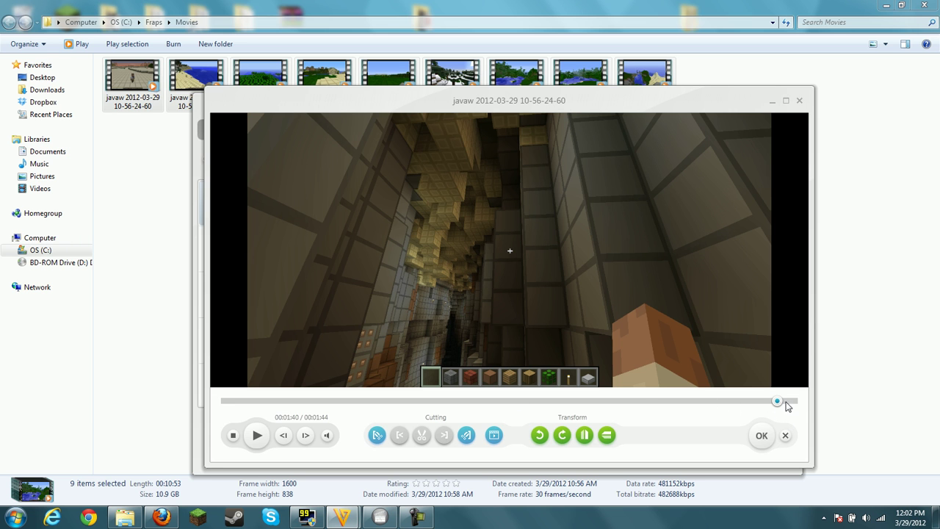
click(784, 401)
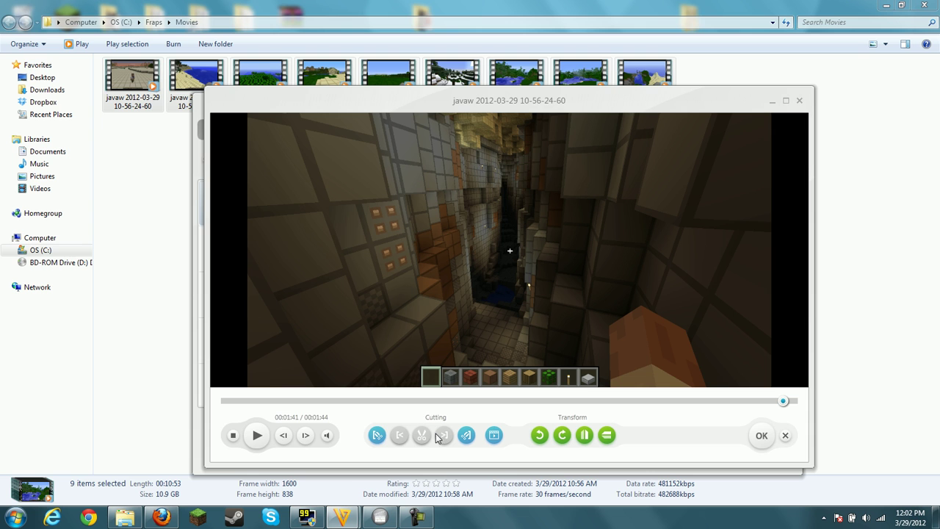
click(377, 436)
click(776, 402)
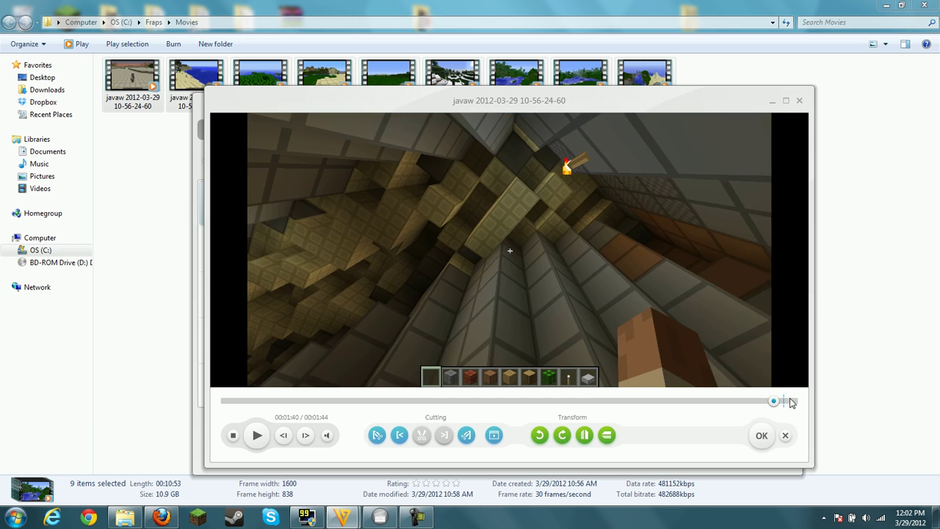
click(780, 401)
drag(780, 403, 805, 404)
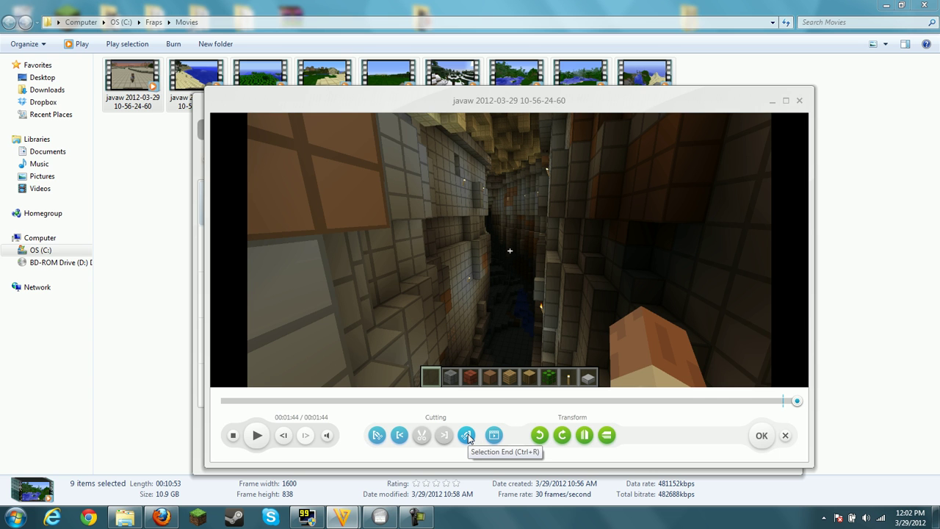
click(468, 436)
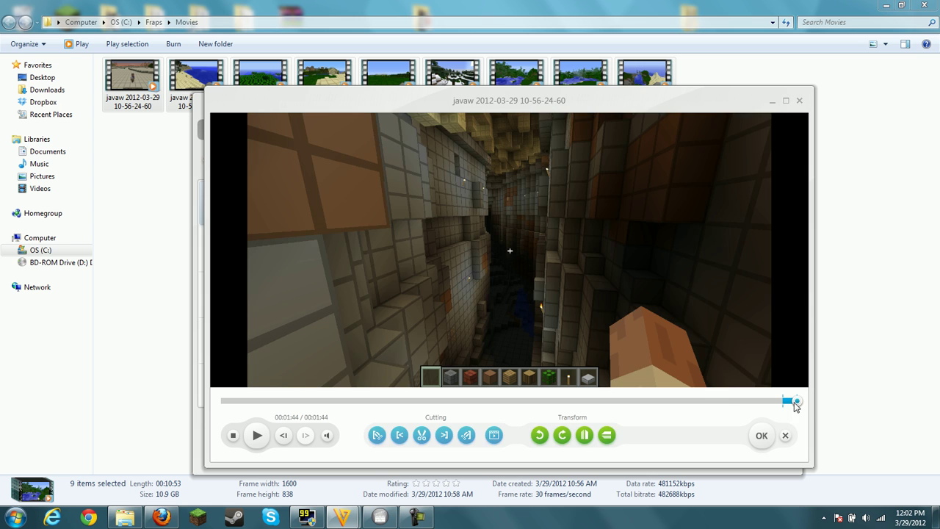
drag(795, 402, 733, 403)
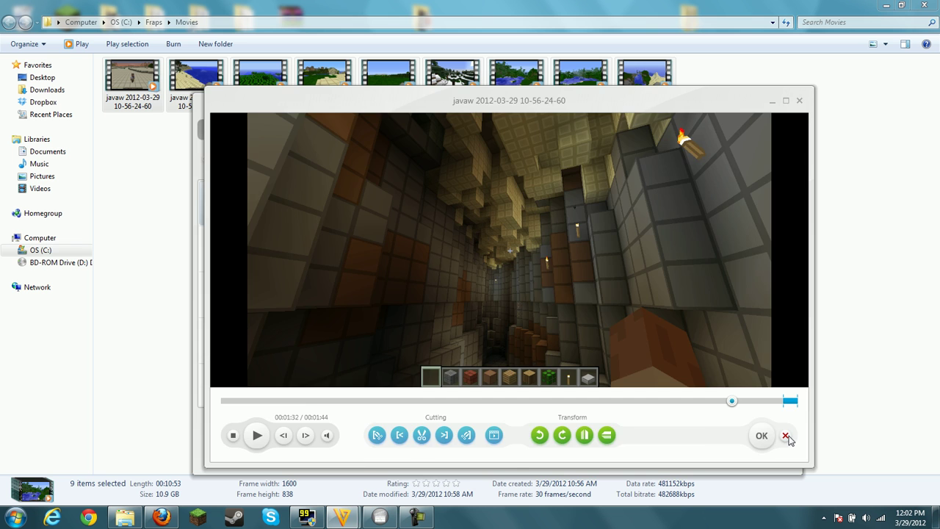
Close the cutting editor without applying the cut and minimize Freemake.
click(785, 435)
drag(793, 257, 801, 345)
click(762, 108)
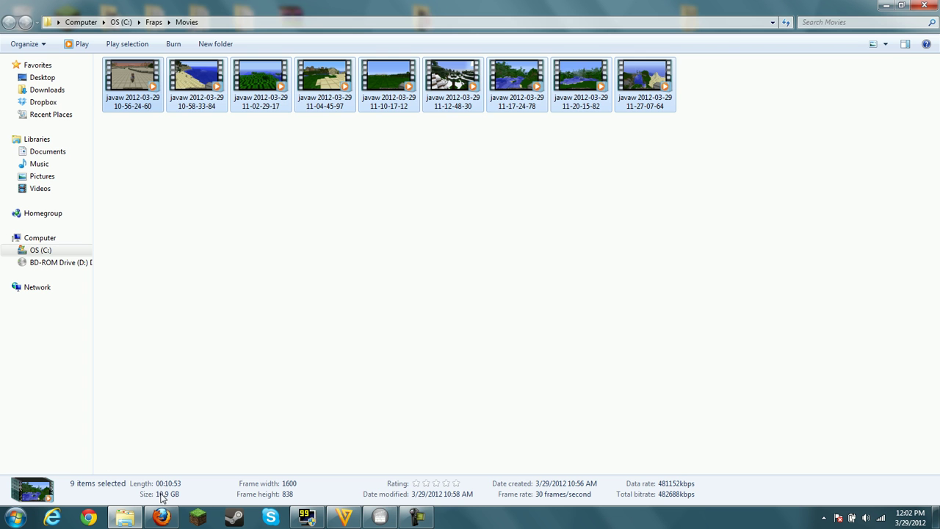
Restore Freemake and turn Join files ON to merge the nine clips into one 00:10:53 entry.
click(344, 518)
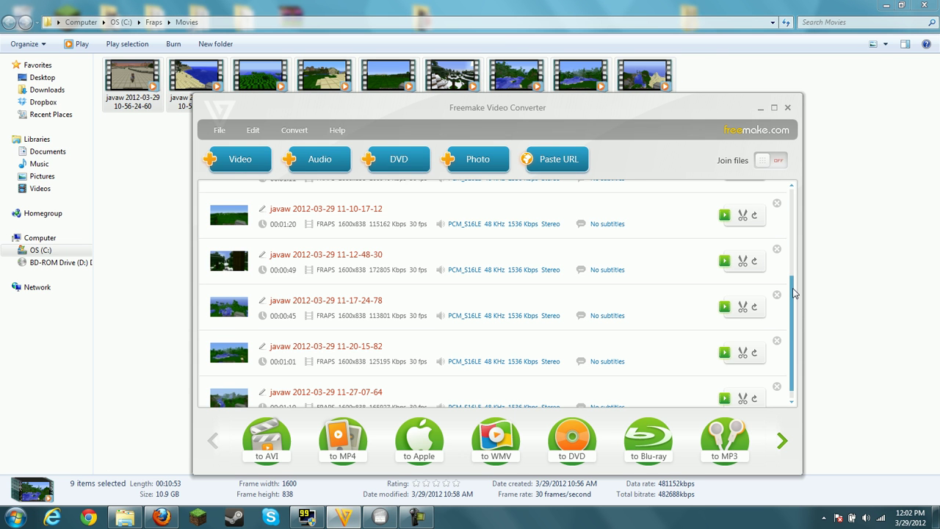
drag(797, 280, 799, 189)
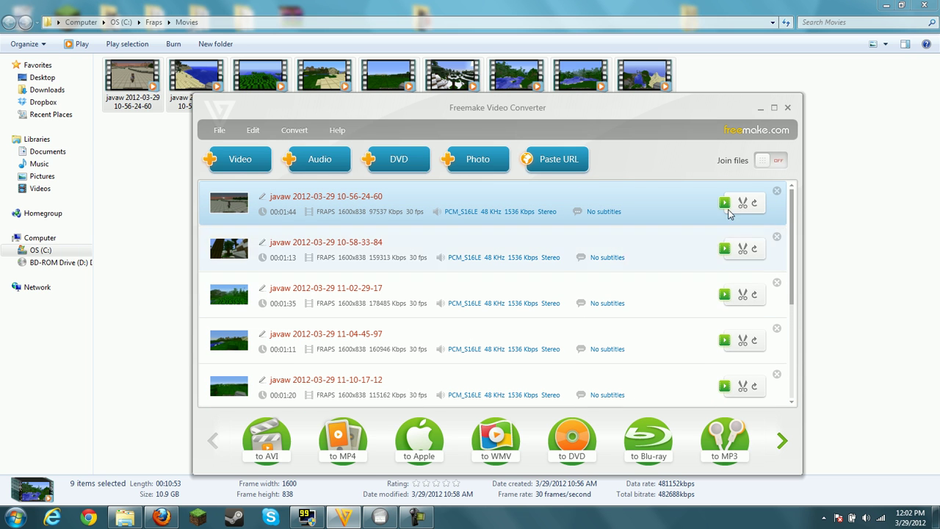
click(766, 161)
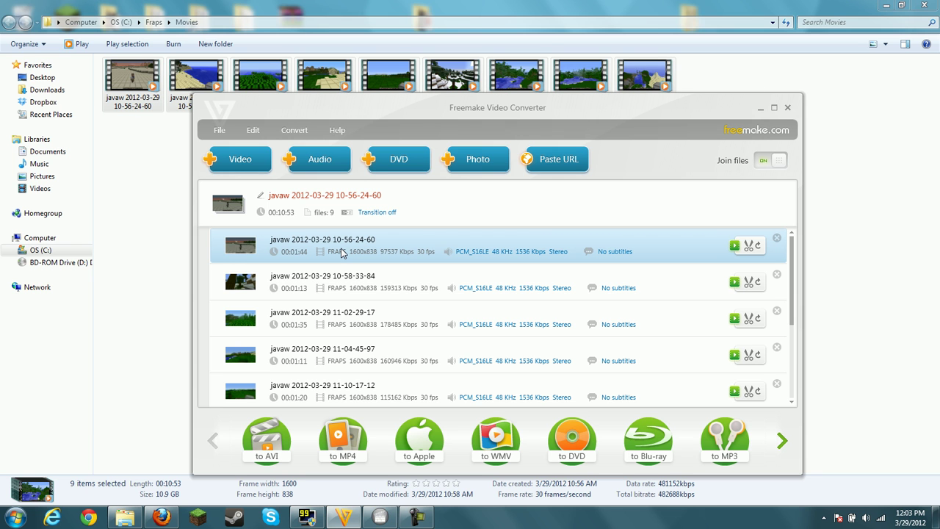
Choose MP4 output for the joined clips, keeping the HD 1080p preset.
click(291, 132)
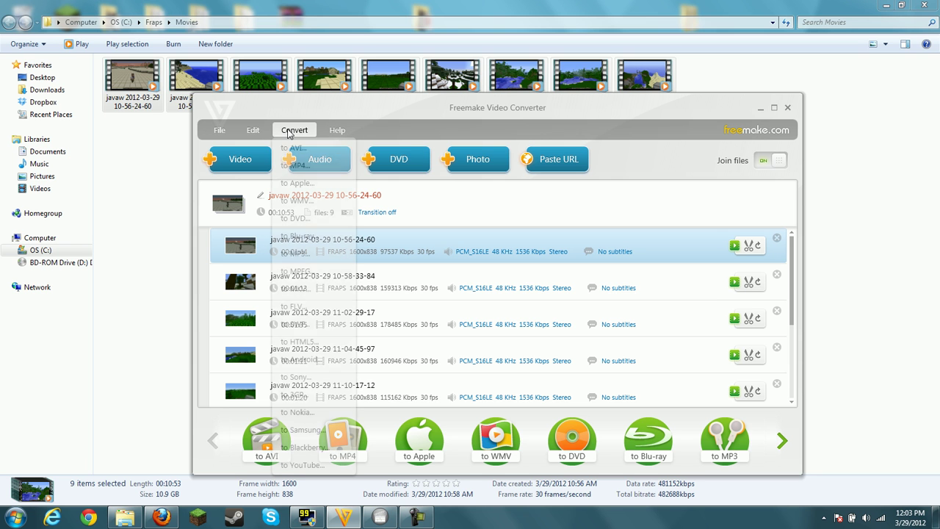
click(295, 166)
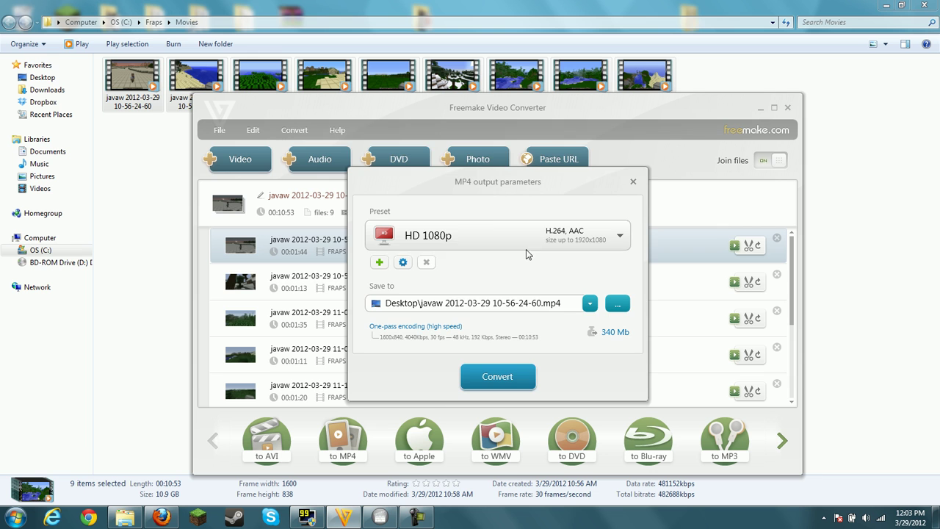
drag(498, 182, 467, 124)
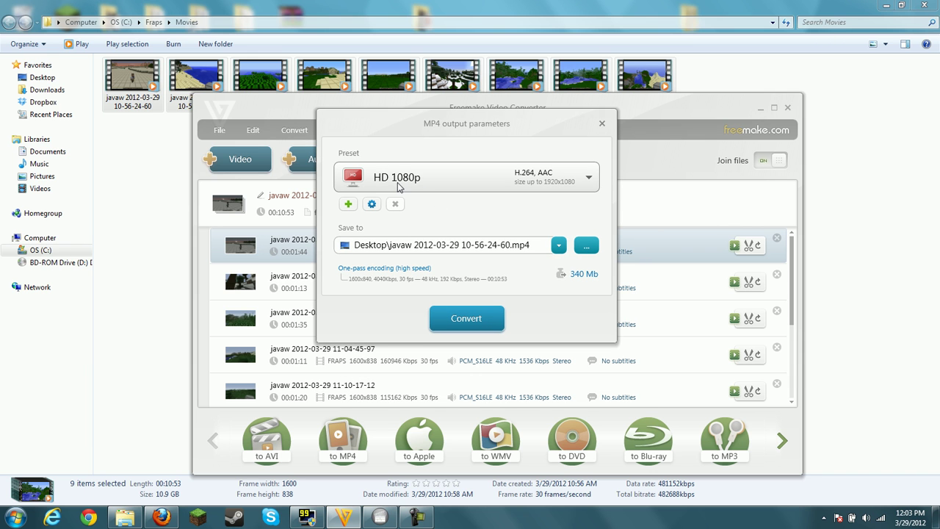
click(587, 178)
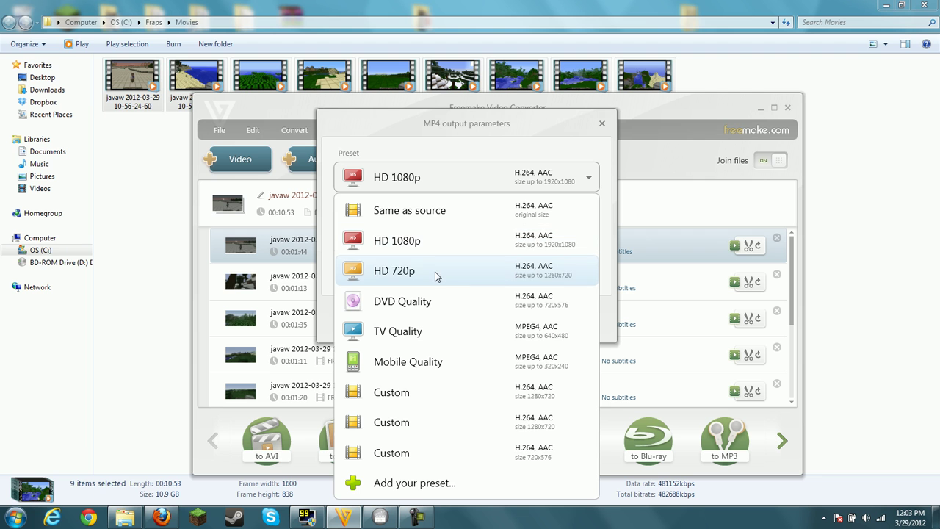
click(469, 182)
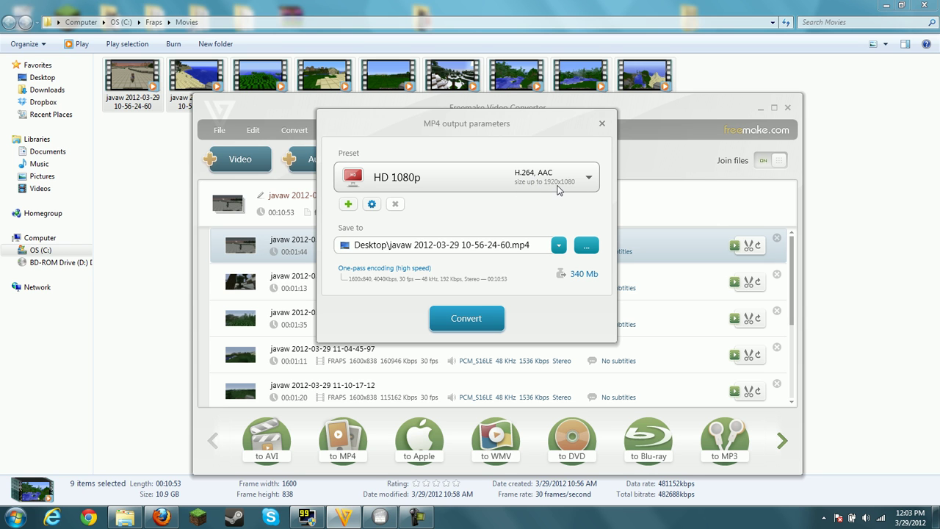
Try the HD 720p preset, then switch back to HD 1080p (about 340 Mb).
click(550, 180)
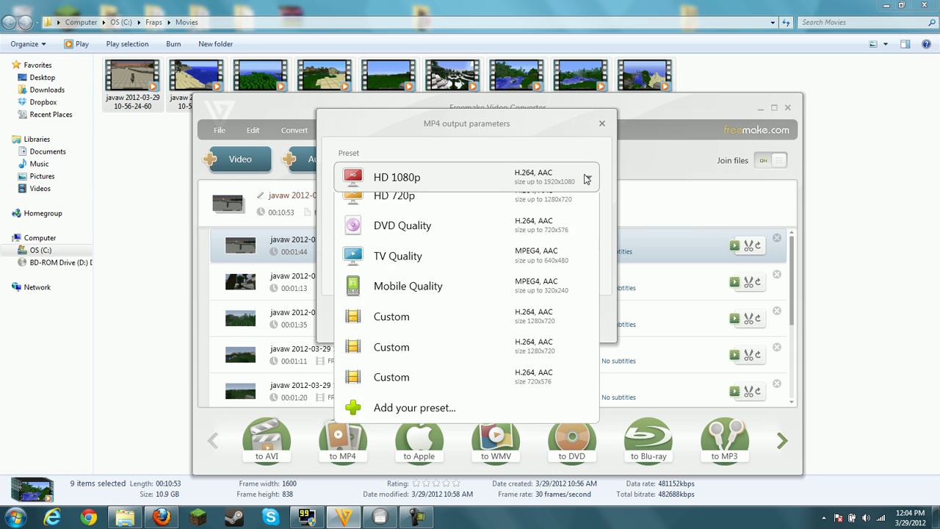
click(581, 180)
click(529, 182)
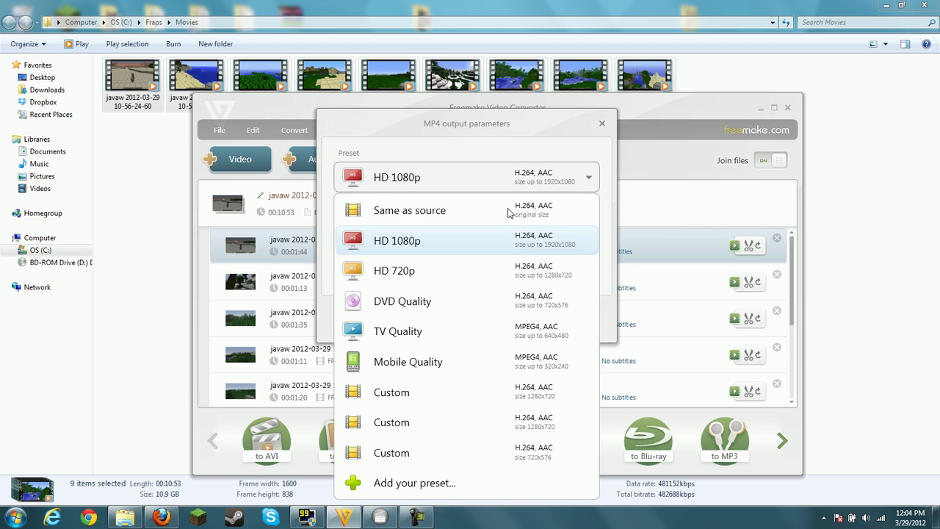
click(457, 280)
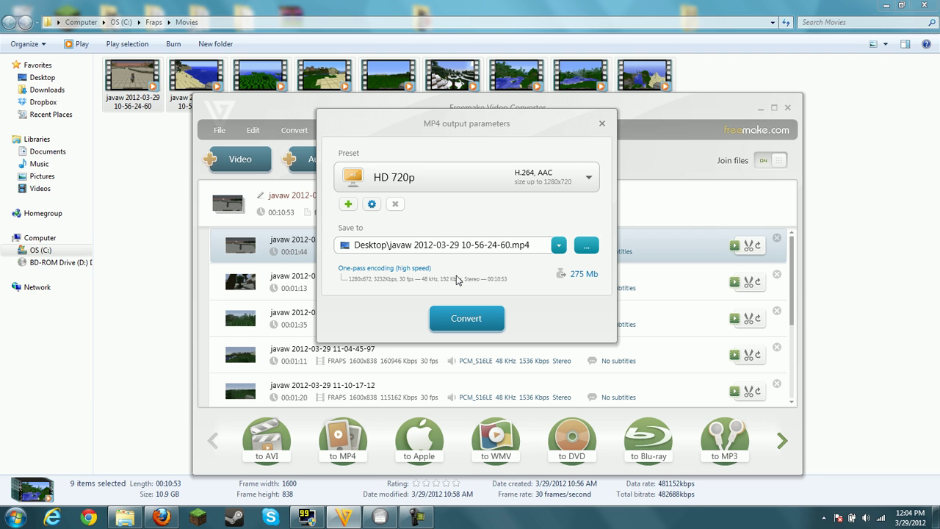
click(433, 183)
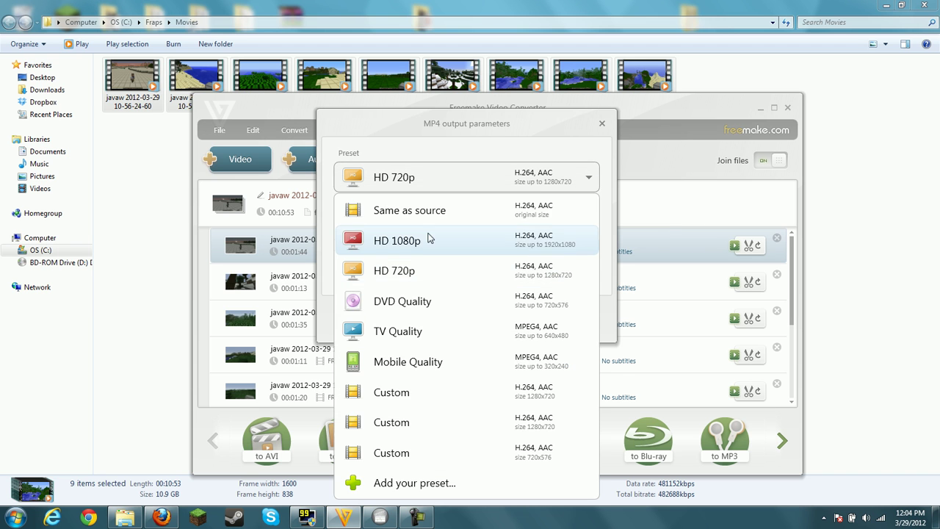
click(423, 241)
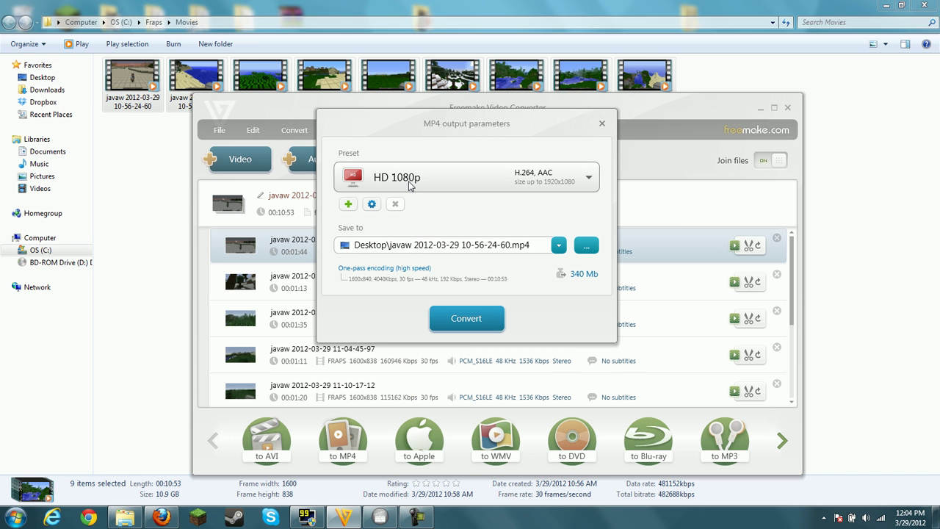